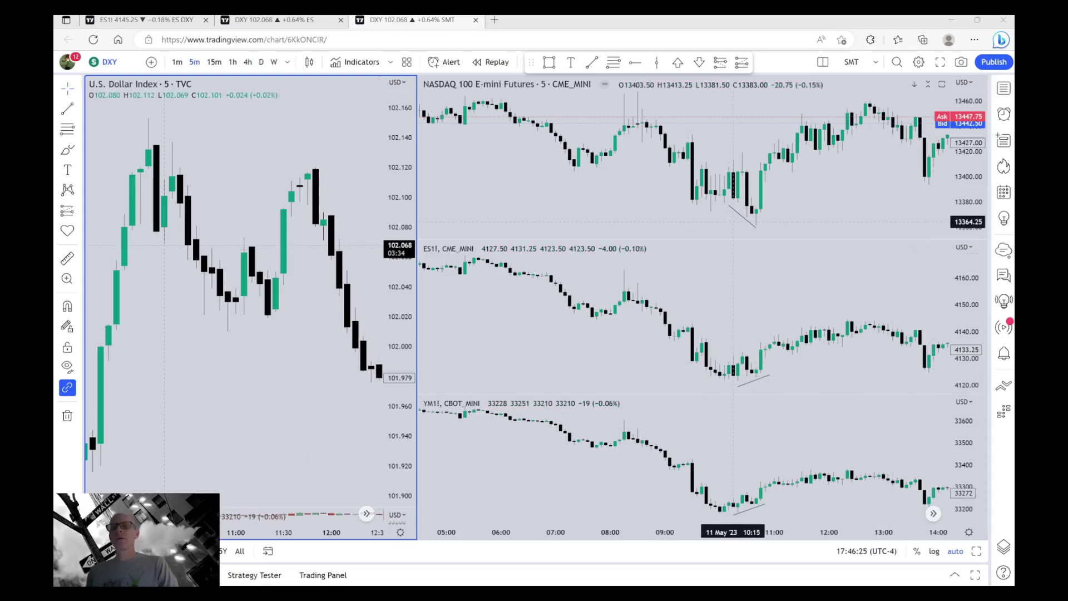
{"action": "mouse_move", "coordinate": [733, 210]}
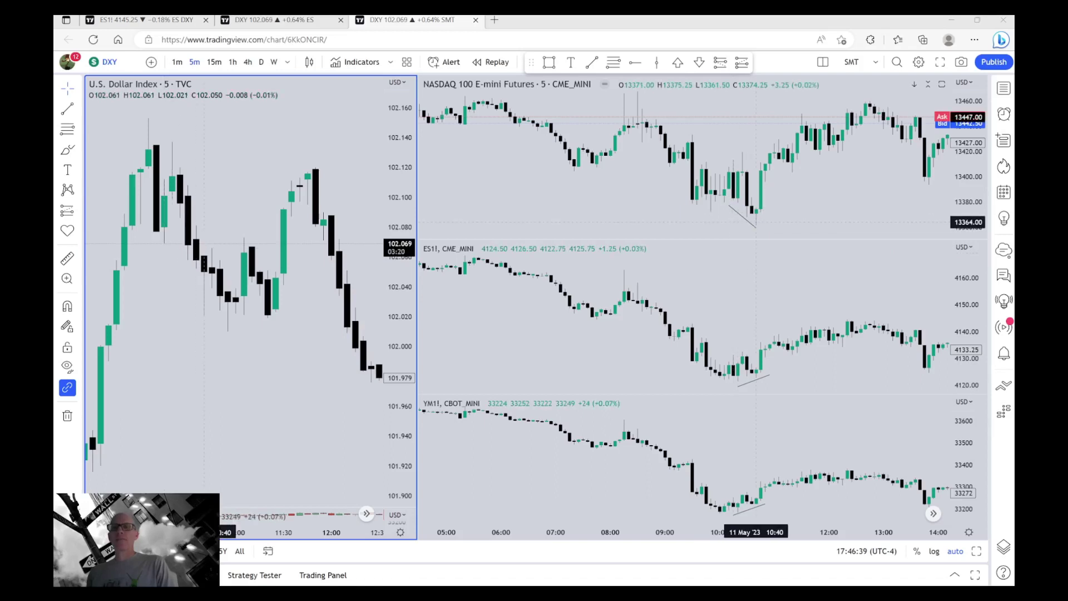
{"action": "left_click", "coordinate": [756, 227]}
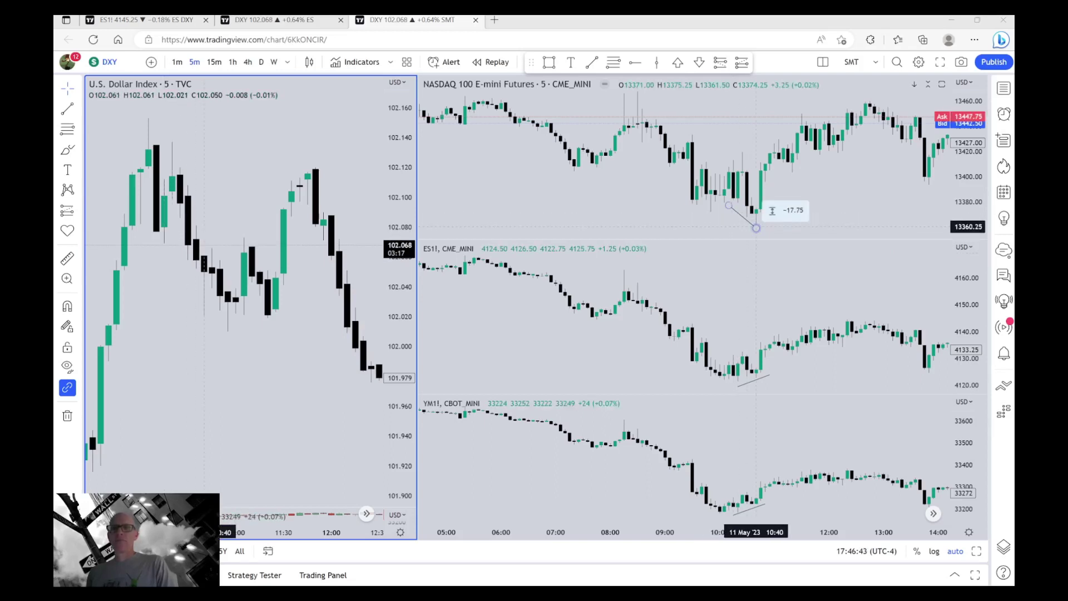
{"action": "left_click", "coordinate": [760, 219]}
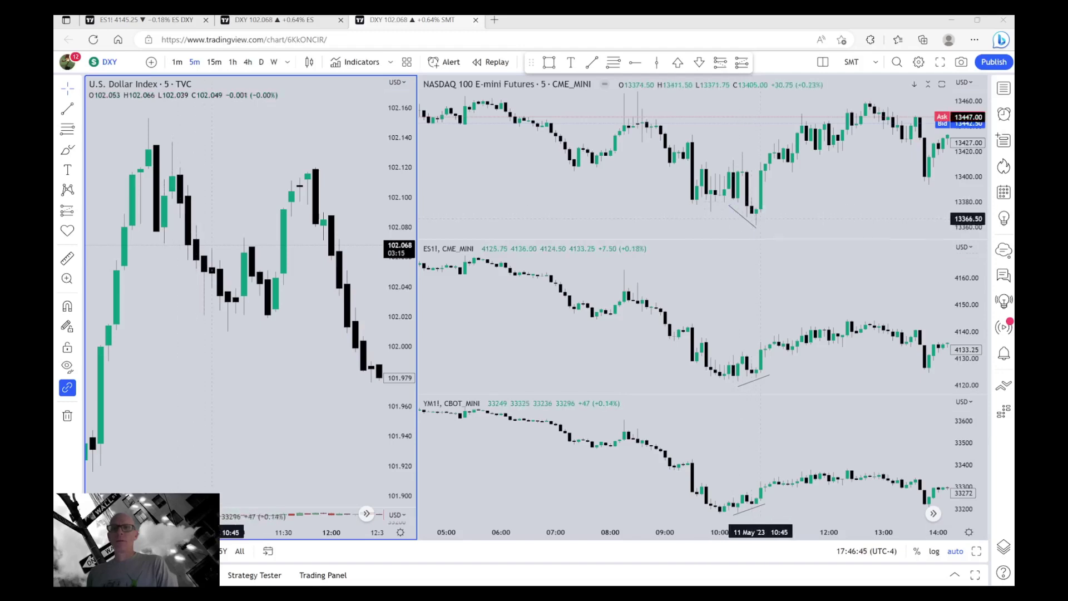
{"action": "left_click", "coordinate": [742, 385]}
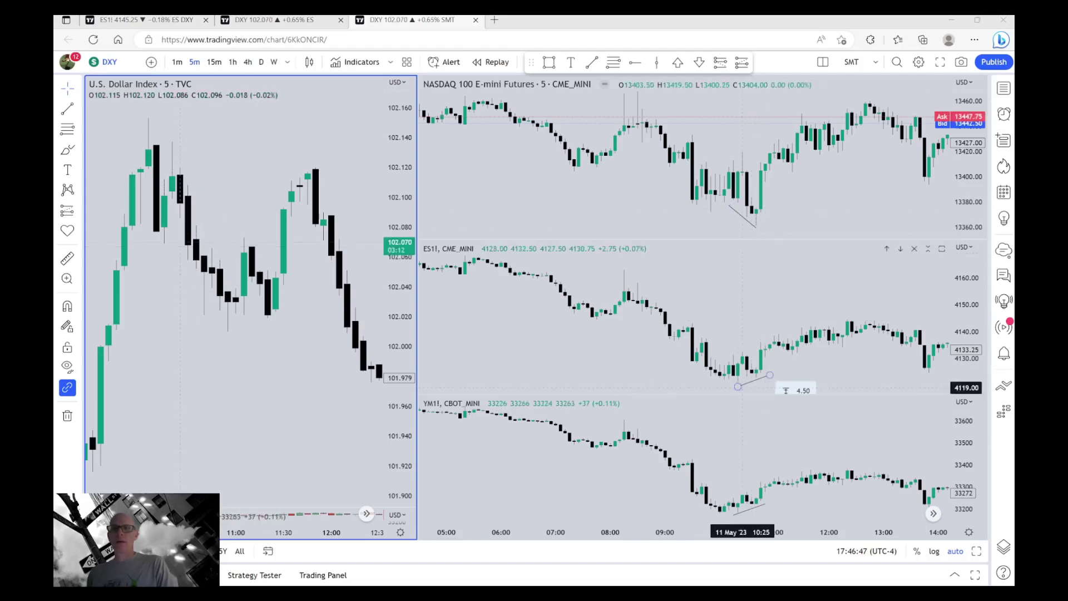
{"action": "left_click", "coordinate": [760, 375]}
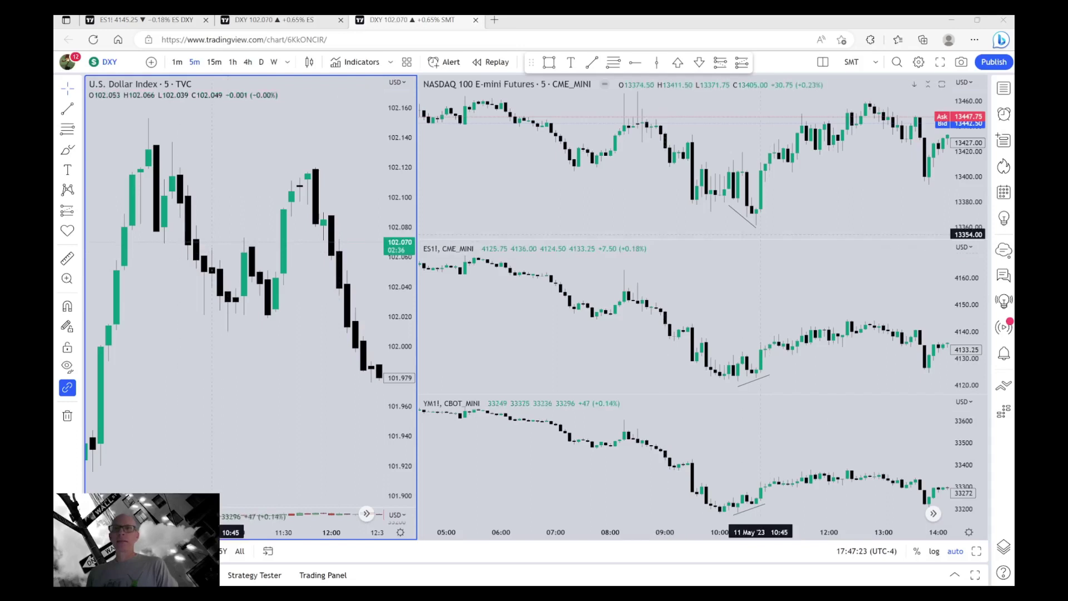
{"action": "left_click", "coordinate": [755, 227]}
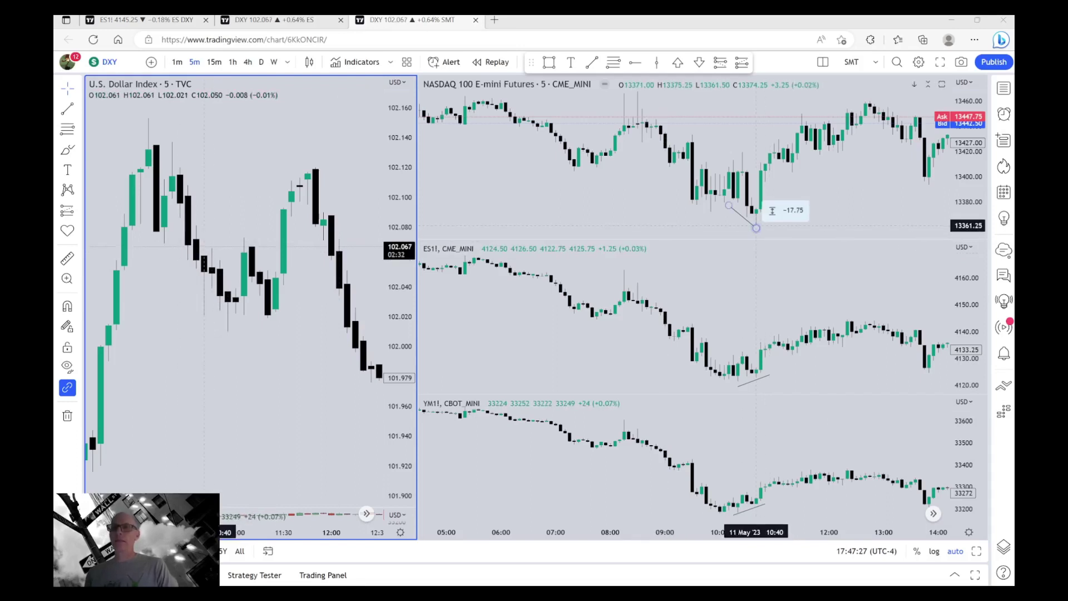
{"action": "left_click", "coordinate": [769, 205]}
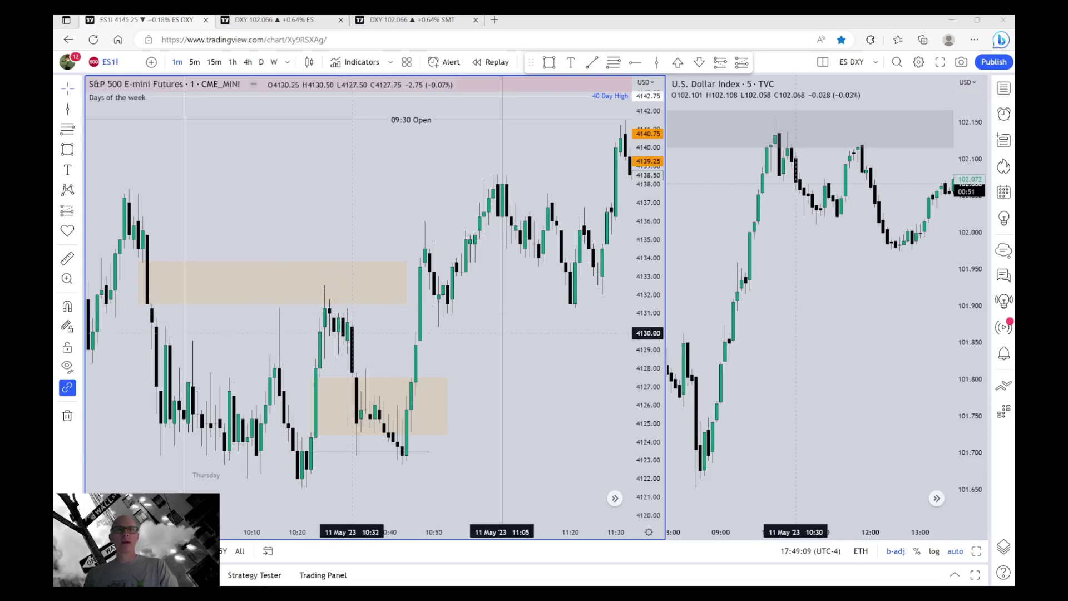
Step: Measure the ES drop from the lower FVG down to about 4122.25: −5.00 points over 41 bars
{"action": "left_click", "coordinate": [332, 380], "text": "shift"}
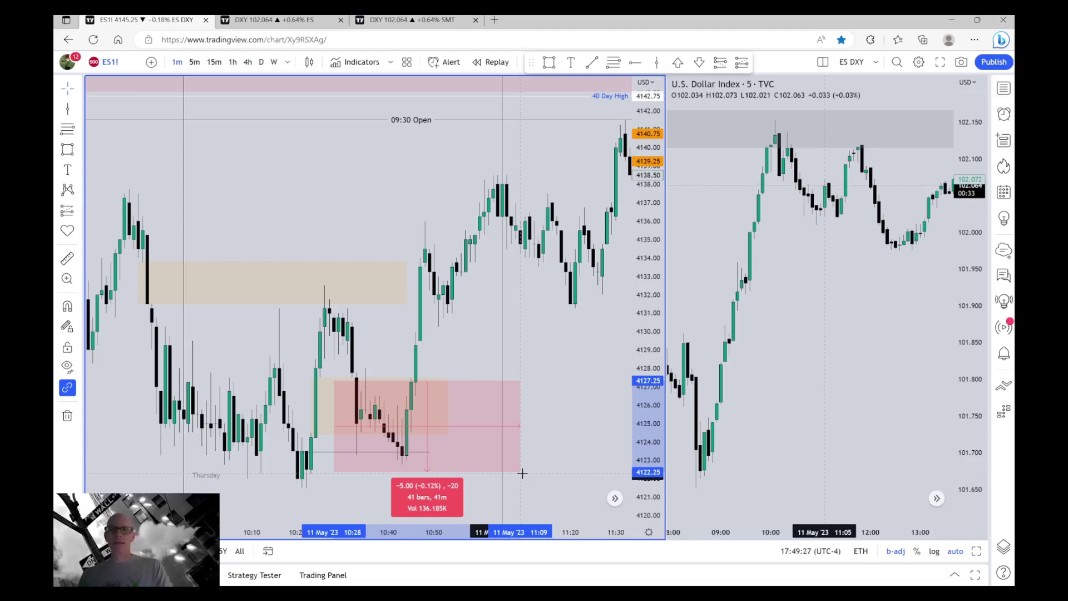
Step: Clear the −5.00 measurement, check the lower FVG box, and measure 4125.75 up to 4131.25
{"action": "left_click", "coordinate": [416, 425]}
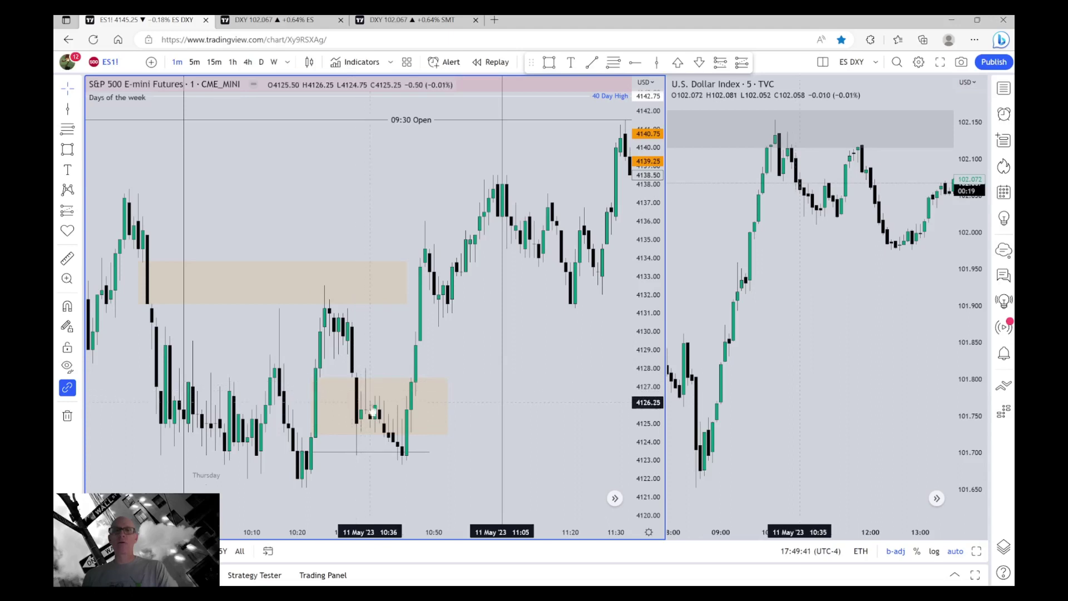
{"action": "left_click", "coordinate": [359, 378]}
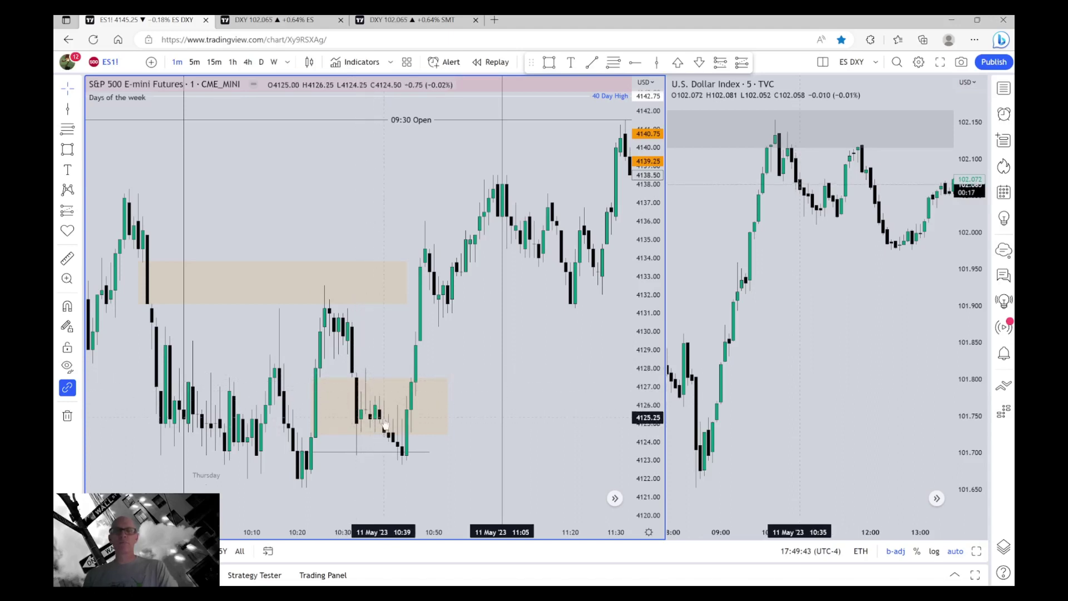
{"action": "key", "text": "Escape"}
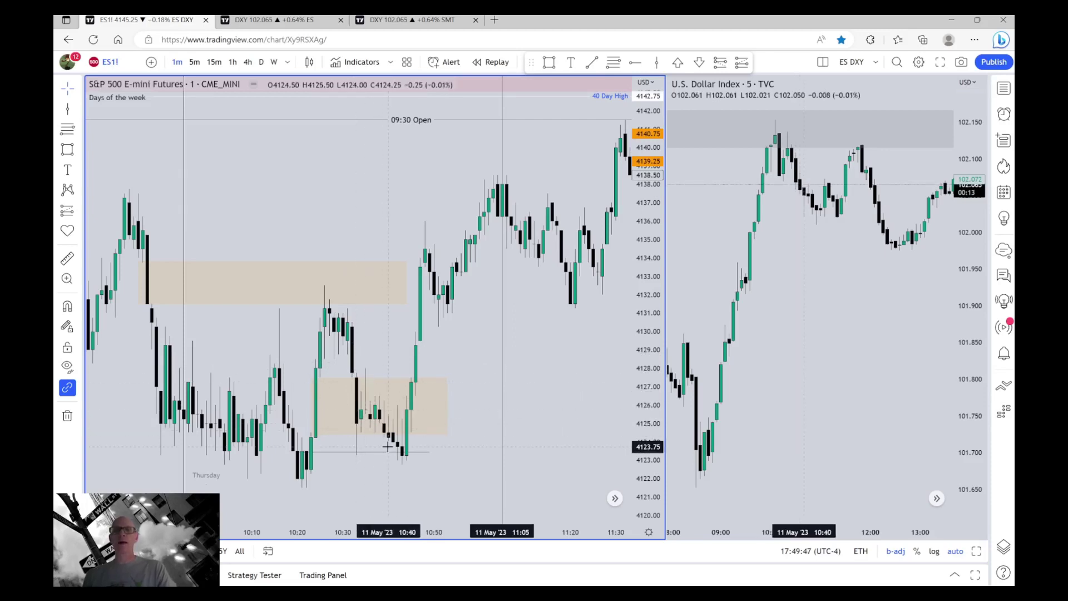
{"action": "left_click", "coordinate": [411, 406]}
{"action": "key", "text": "Escape"}
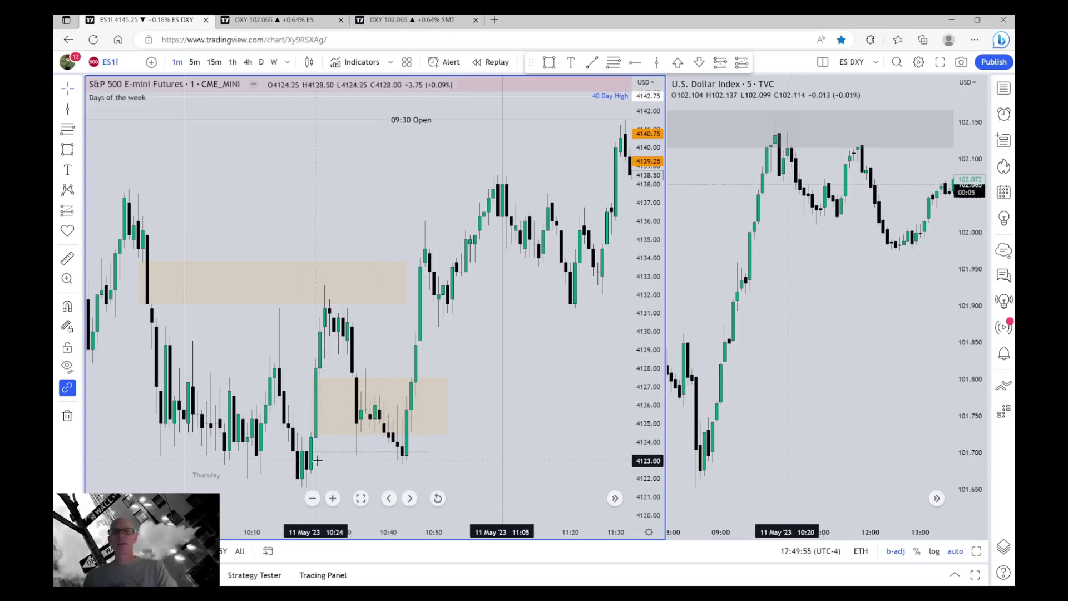
{"action": "left_click", "coordinate": [411, 413]}
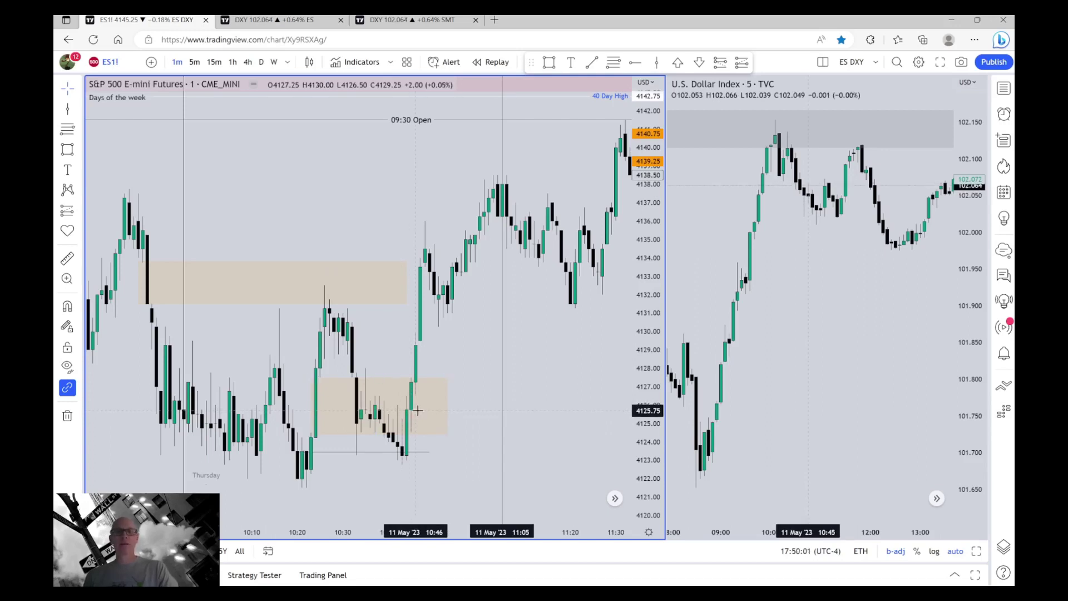
{"action": "left_click", "coordinate": [417, 410], "text": "shift"}
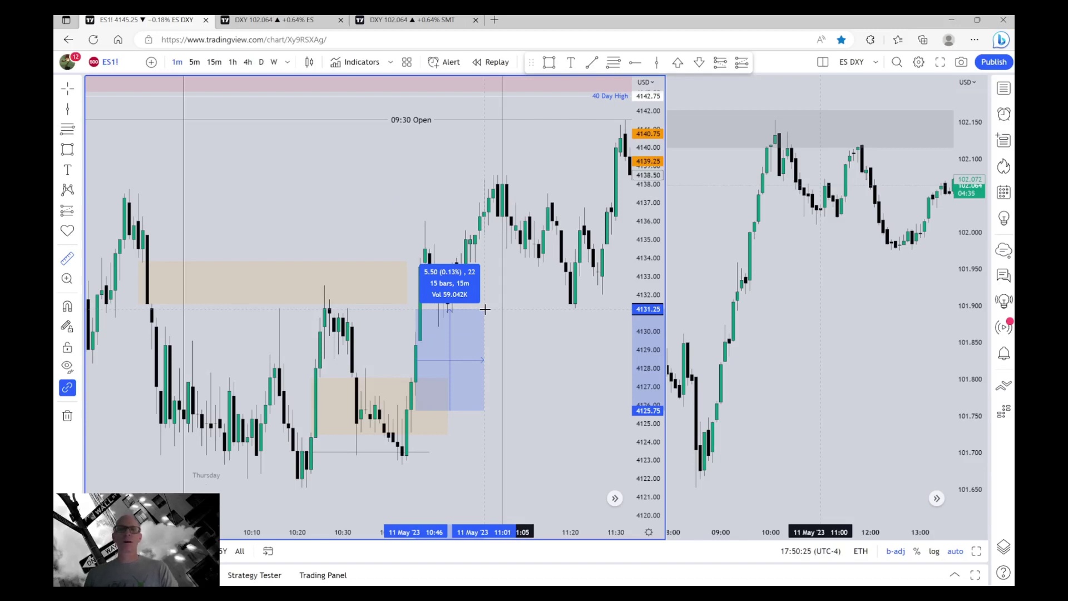
Step: Zoom into the ES chart, measure a 3.75-point move over 13 bars, then clear it
{"action": "scroll", "coordinate": [484, 309], "scroll_direction": "up", "scroll_amount": 1}
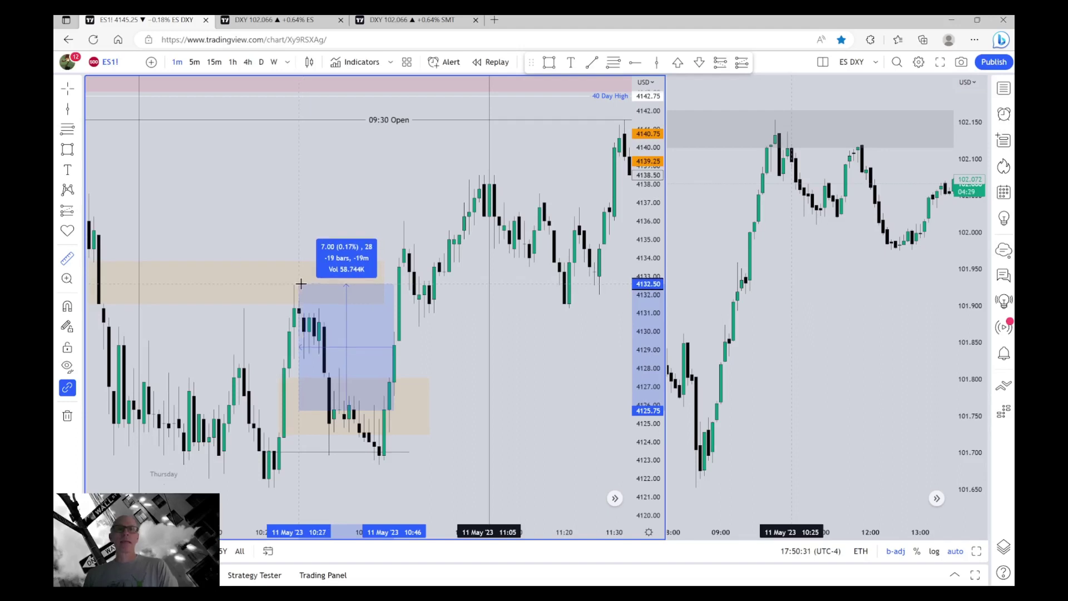
{"action": "scroll", "coordinate": [300, 284], "scroll_direction": "up", "scroll_amount": 1}
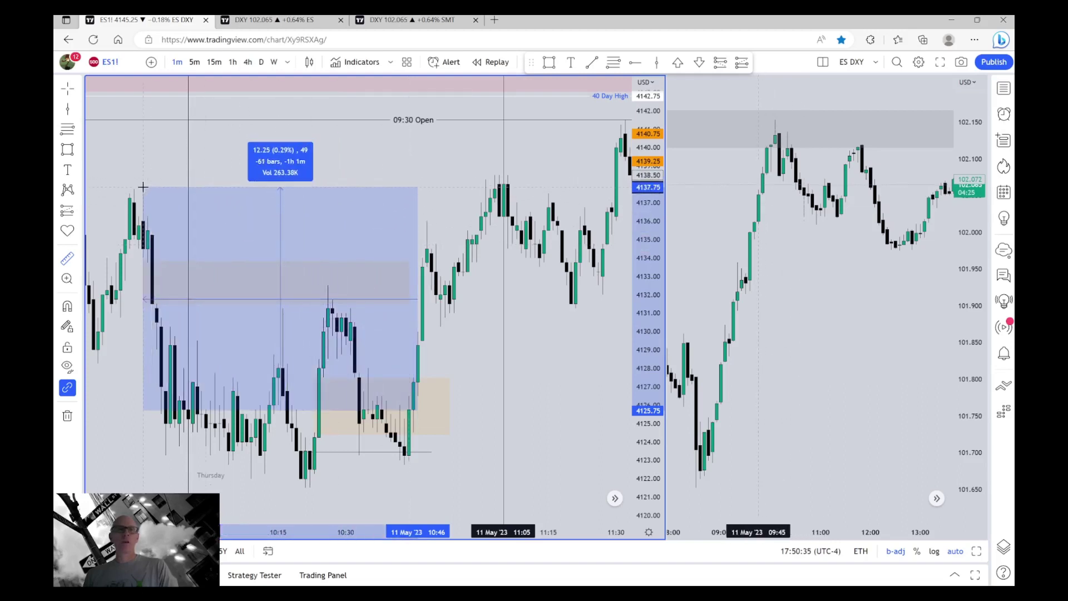
{"action": "left_click", "coordinate": [476, 340]}
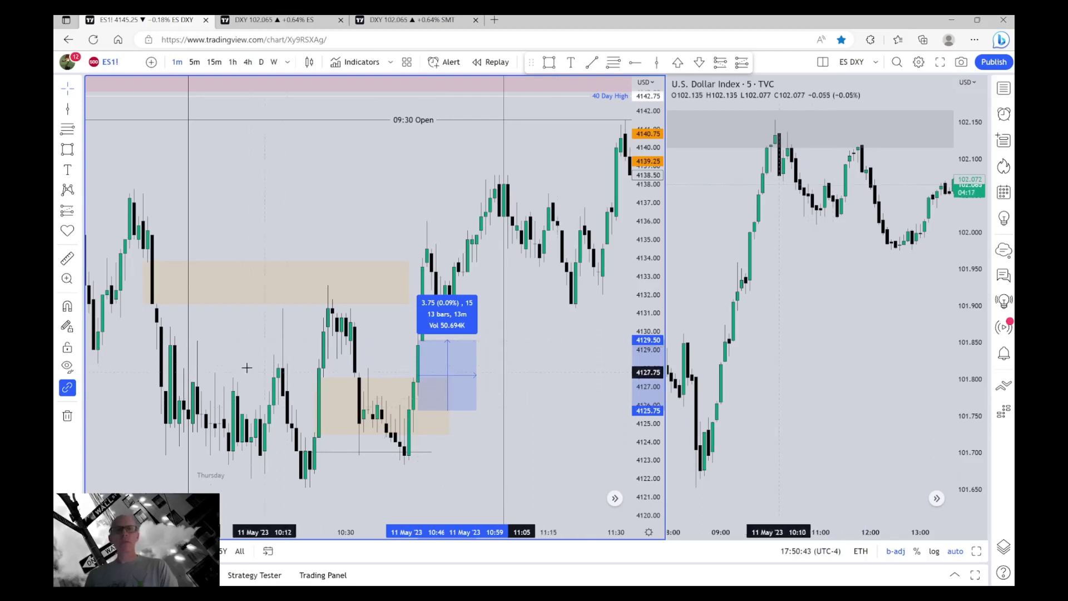
{"action": "left_click", "coordinate": [320, 228]}
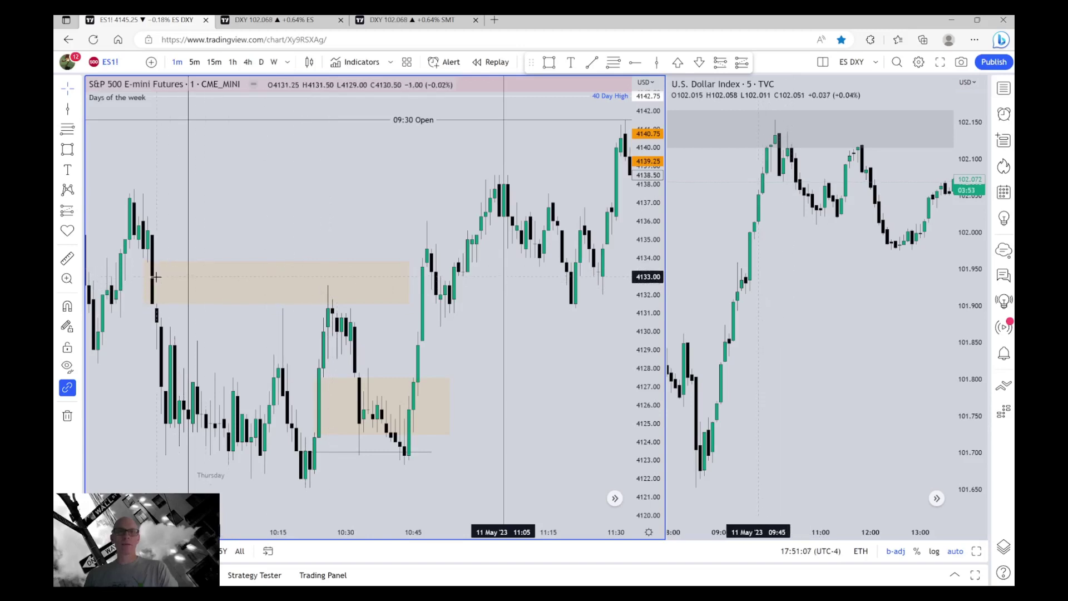
Step: Measure the ES drop into the lower fair value gap, then dismiss the measurement
{"action": "left_click", "coordinate": [339, 296], "text": "shift"}
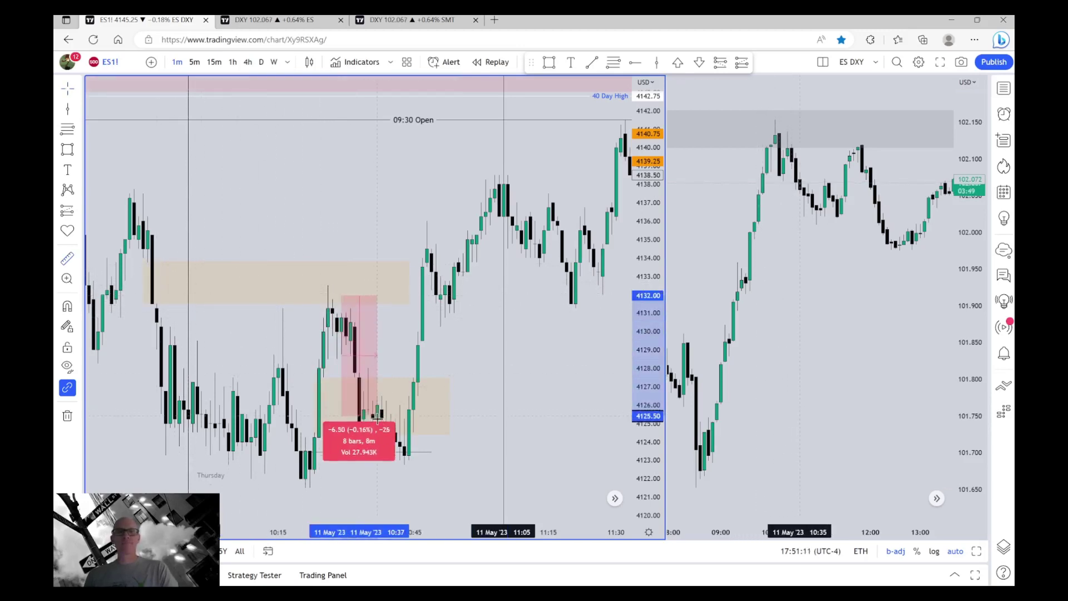
{"action": "left_click", "coordinate": [399, 437]}
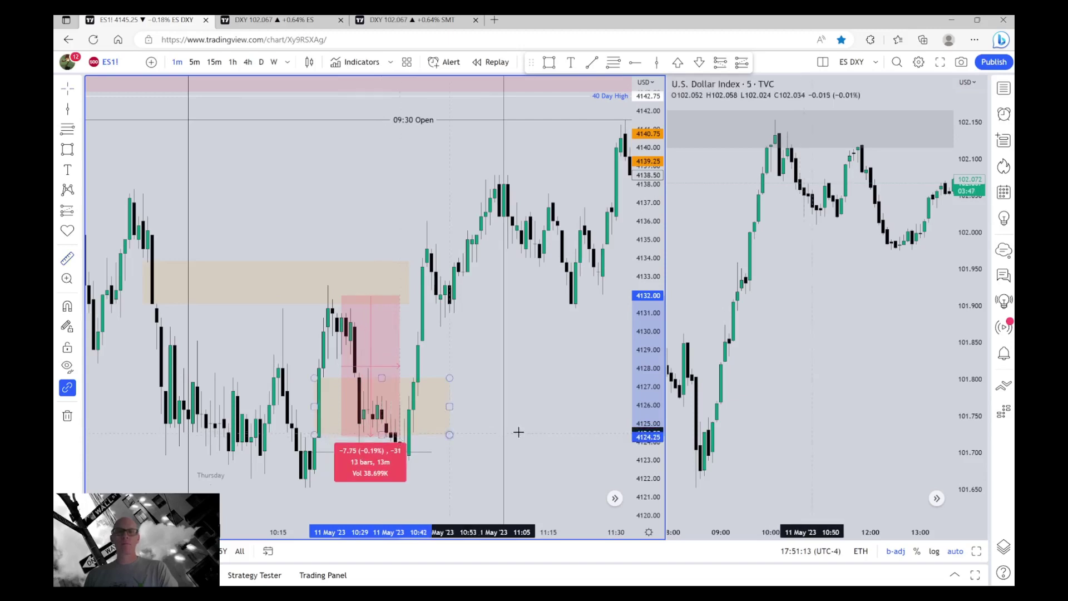
{"action": "left_click", "coordinate": [477, 430]}
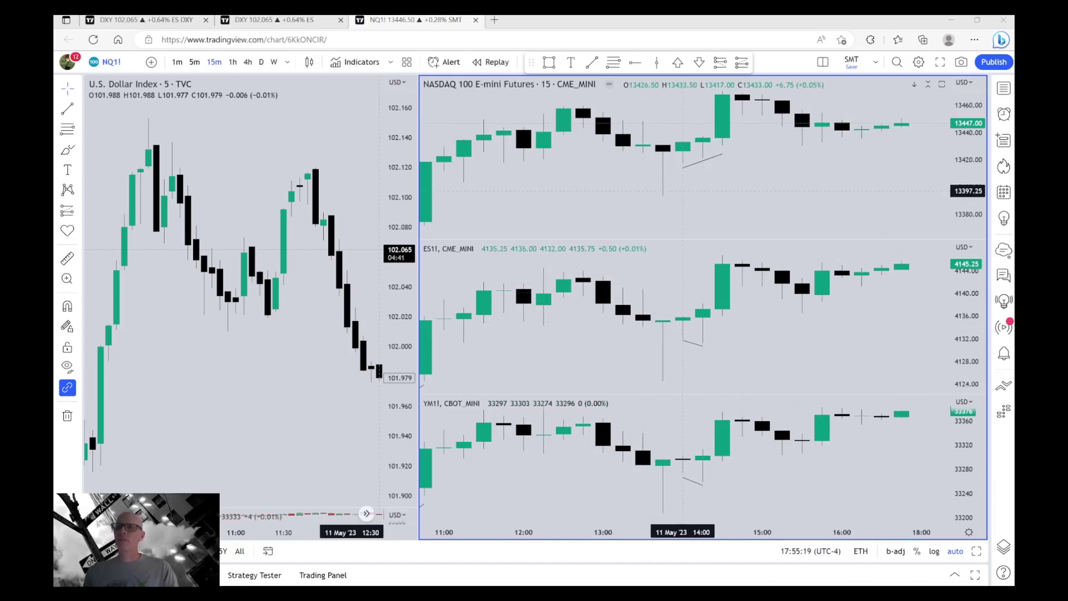
Step: Inspect the NASDAQ divergence line and switch the index charts to 5-minute bars
{"action": "left_click", "coordinate": [683, 167]}
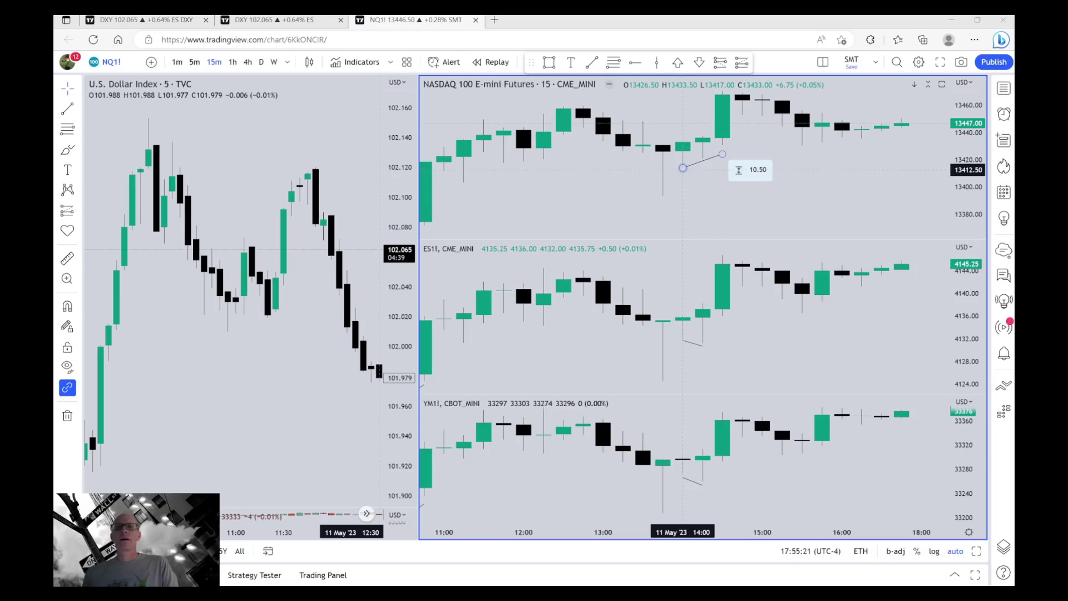
{"action": "left_click", "coordinate": [682, 174]}
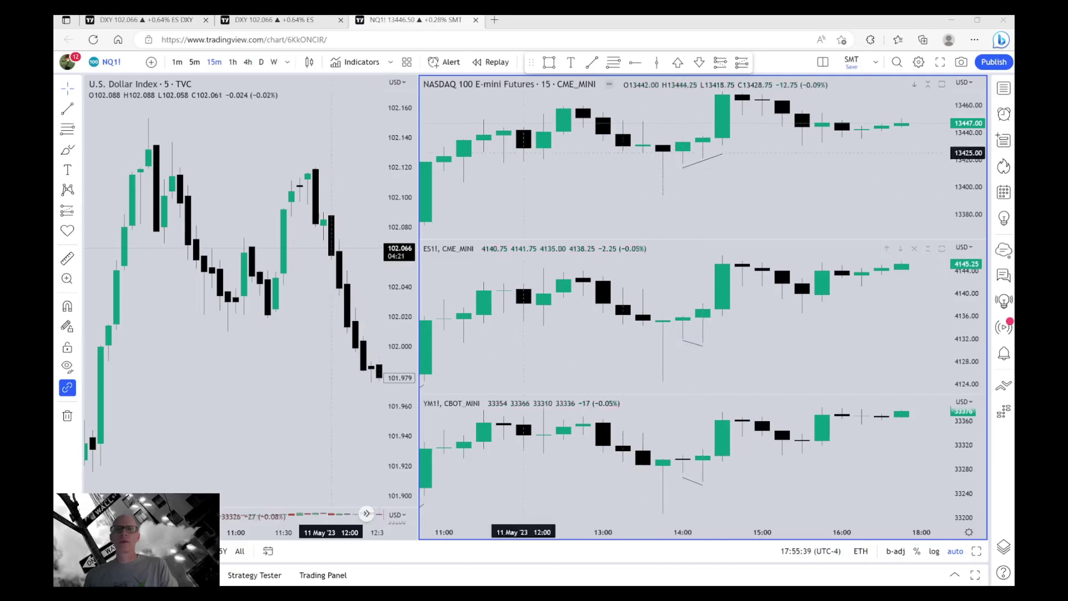
{"action": "left_click", "coordinate": [194, 62]}
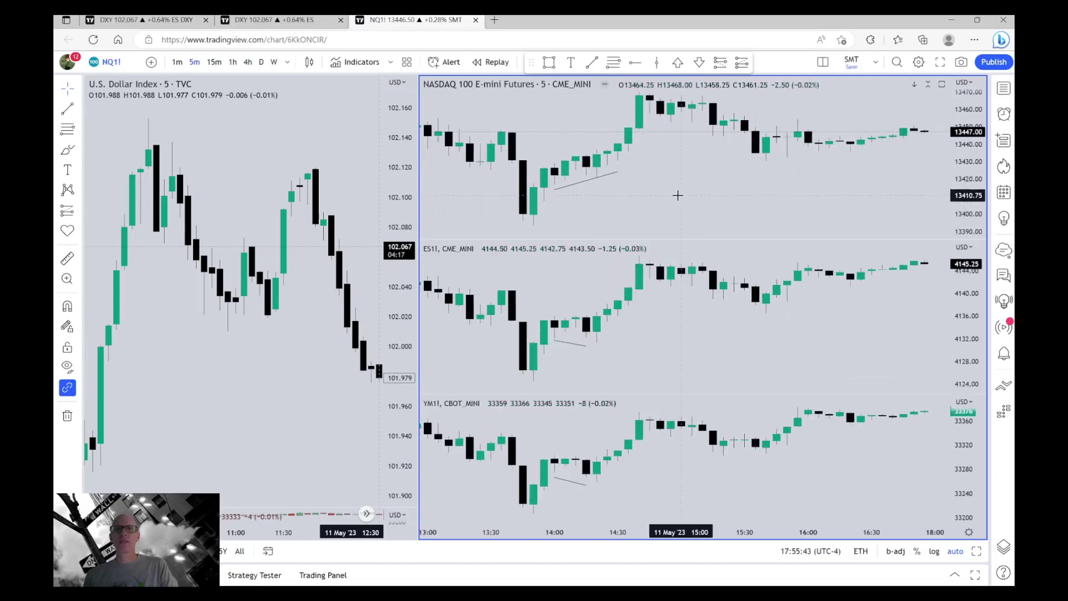
{"action": "scroll", "coordinate": [734, 192], "scroll_direction": "up", "scroll_amount": 3}
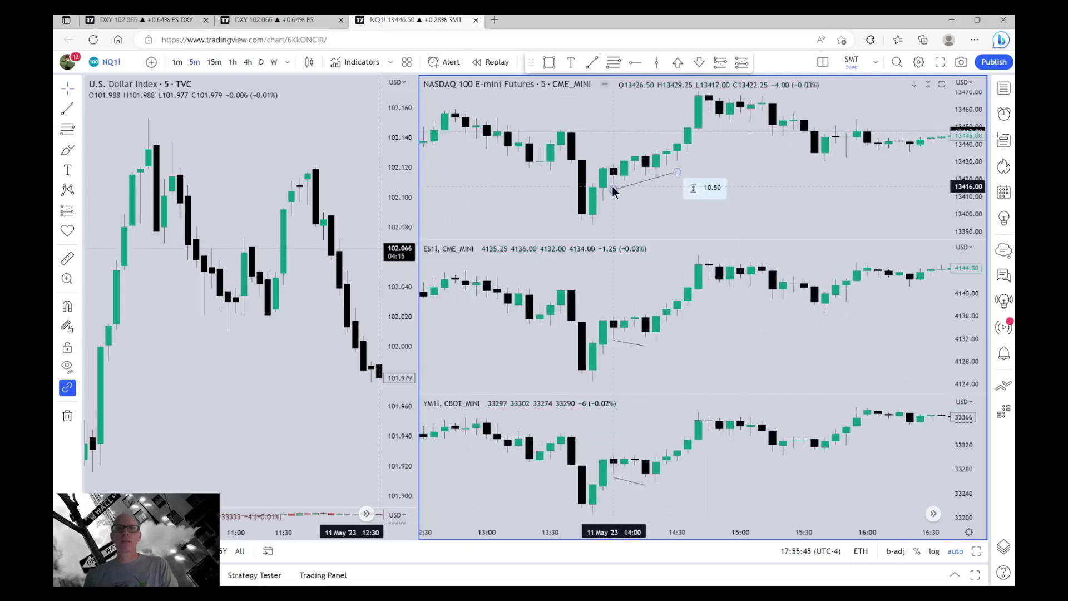
Step: Move the NASDAQ trend line's start point lower-left, then check the NQ and ES divergence lines
{"action": "left_click_drag", "start_coordinate": [614, 186], "coordinate": [613, 190]}
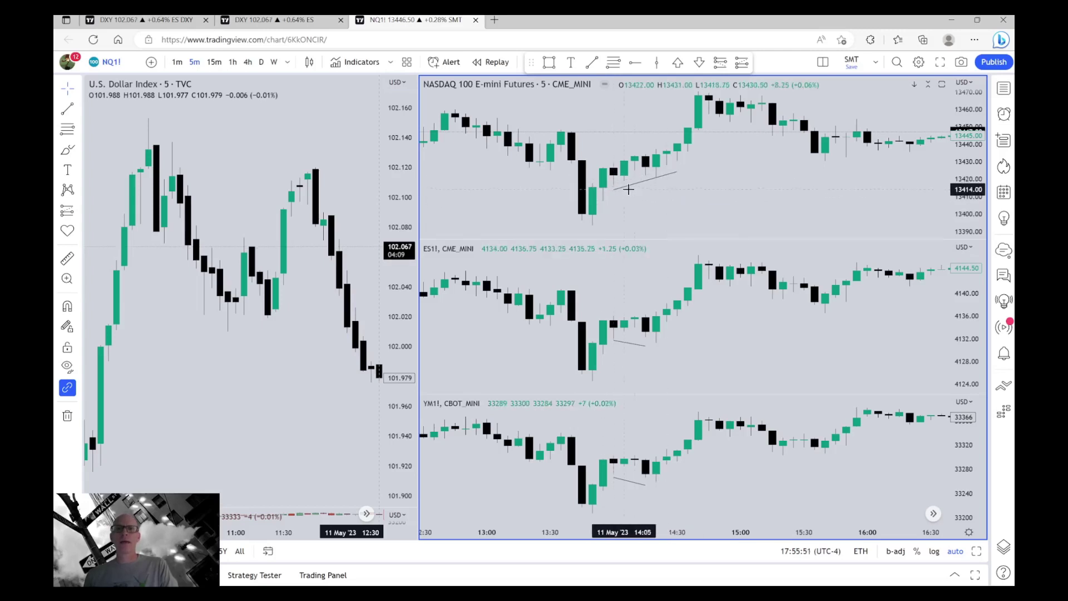
{"action": "left_click", "coordinate": [661, 181]}
{"action": "left_click", "coordinate": [617, 174]}
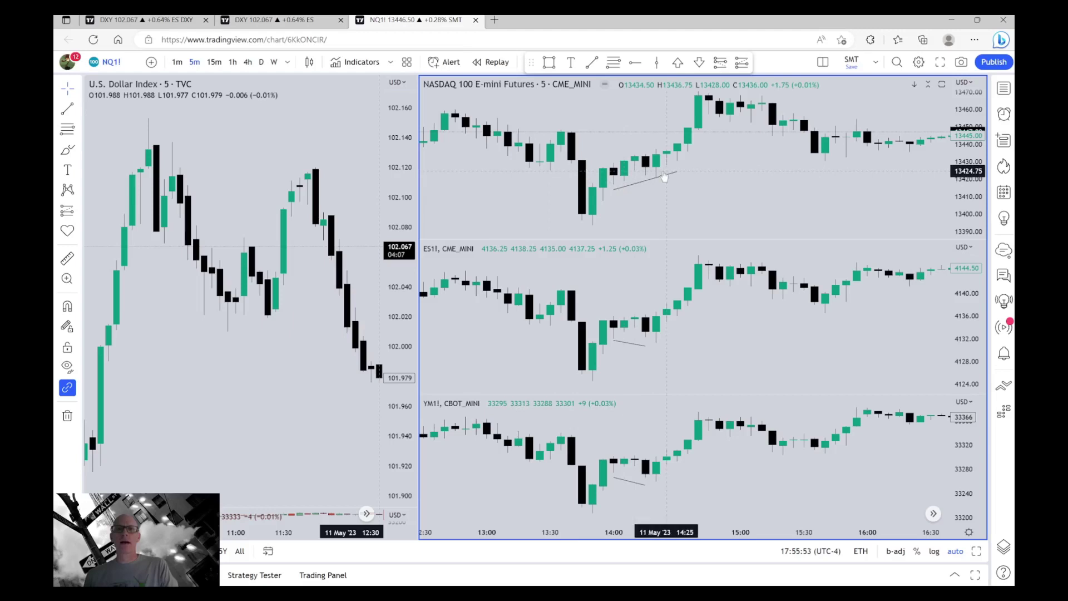
{"action": "left_click", "coordinate": [619, 341]}
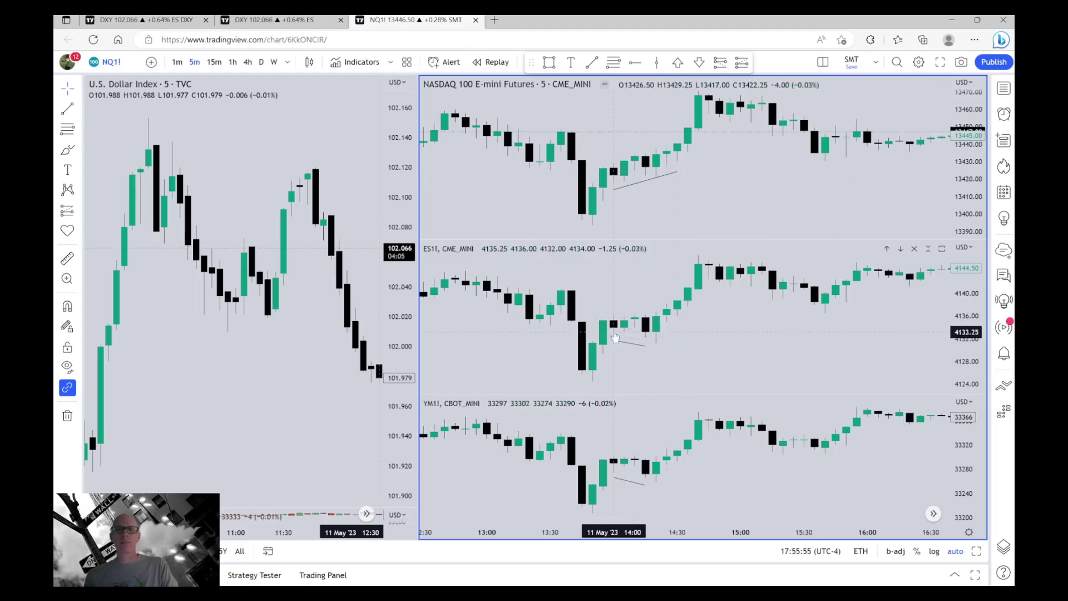
{"action": "left_click", "coordinate": [661, 335]}
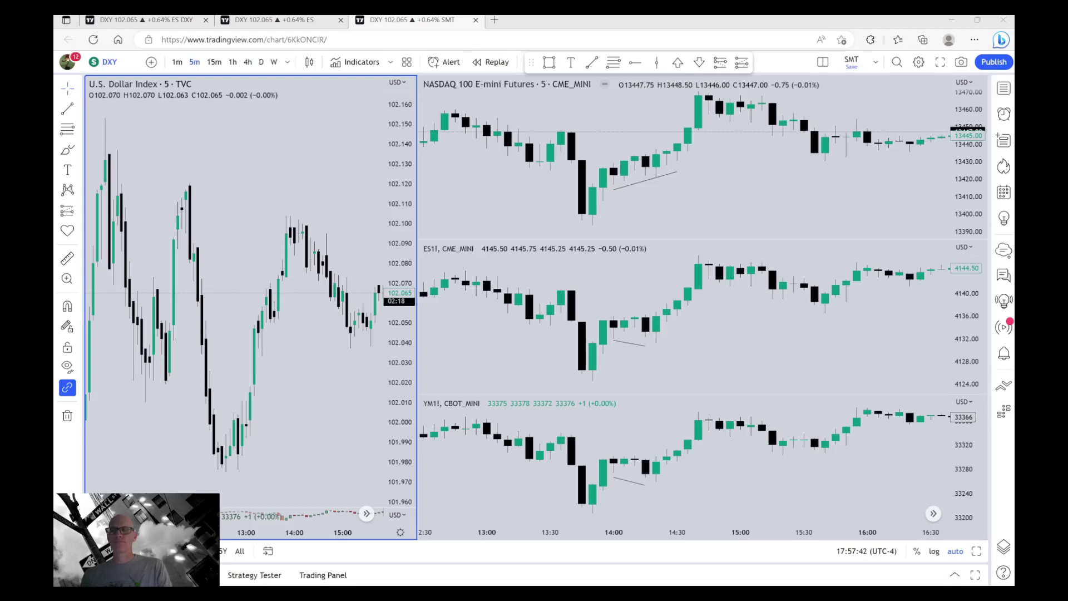
Step: Return to the ES DXY layout with Ctrl+1
{"action": "key", "text": "ctrl+1"}
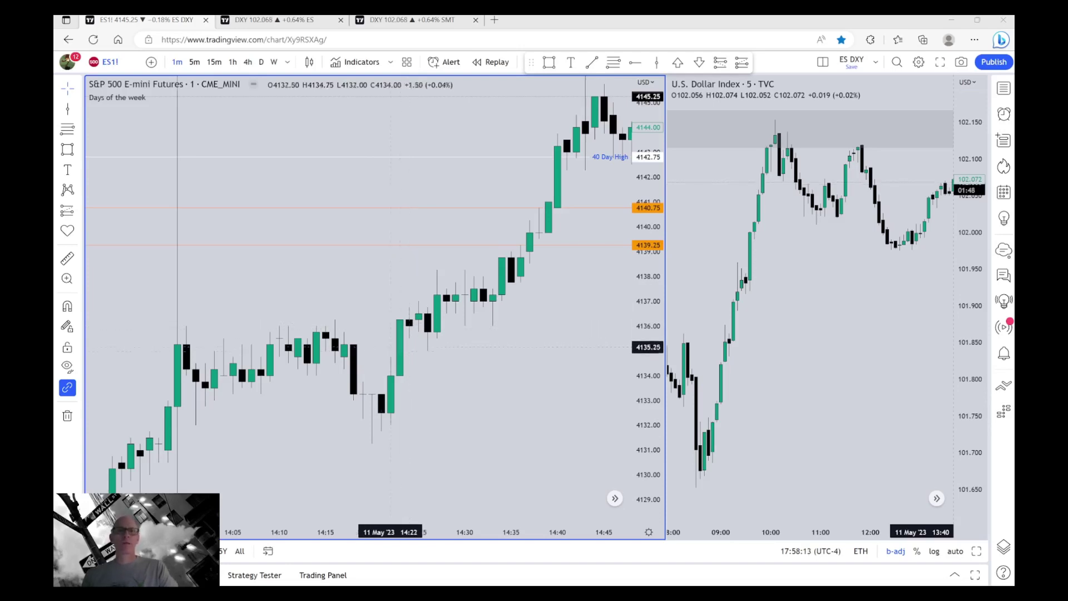
Step: Mark the ES gap near 4134.75–4135.50 with a light green rectangle and measure the rise
{"action": "key", "text": "alt+shift+r"}
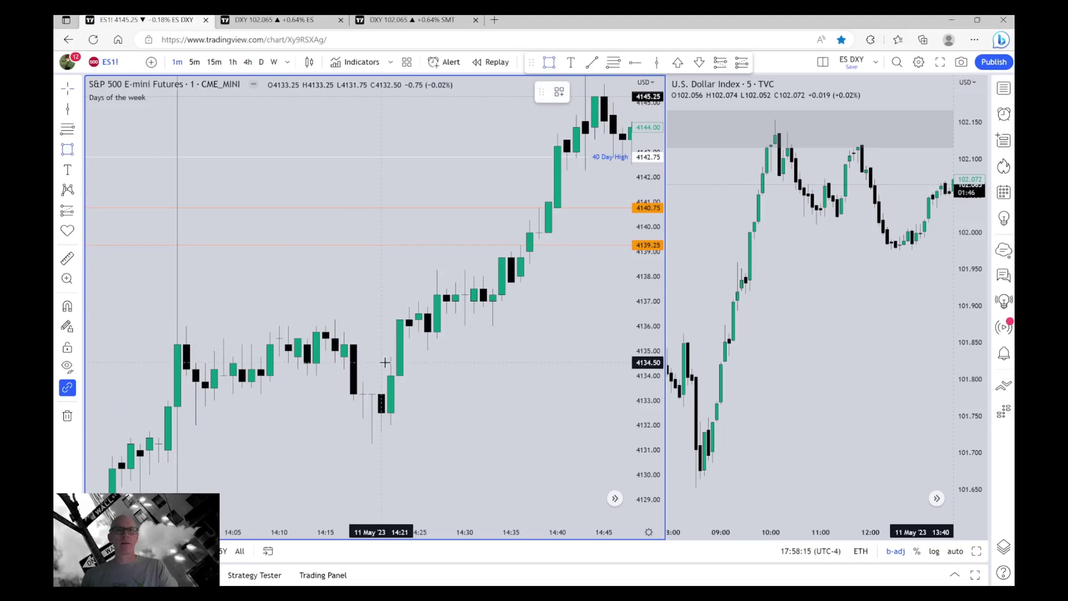
{"action": "left_click", "coordinate": [387, 357]}
{"action": "left_click", "coordinate": [508, 337]}
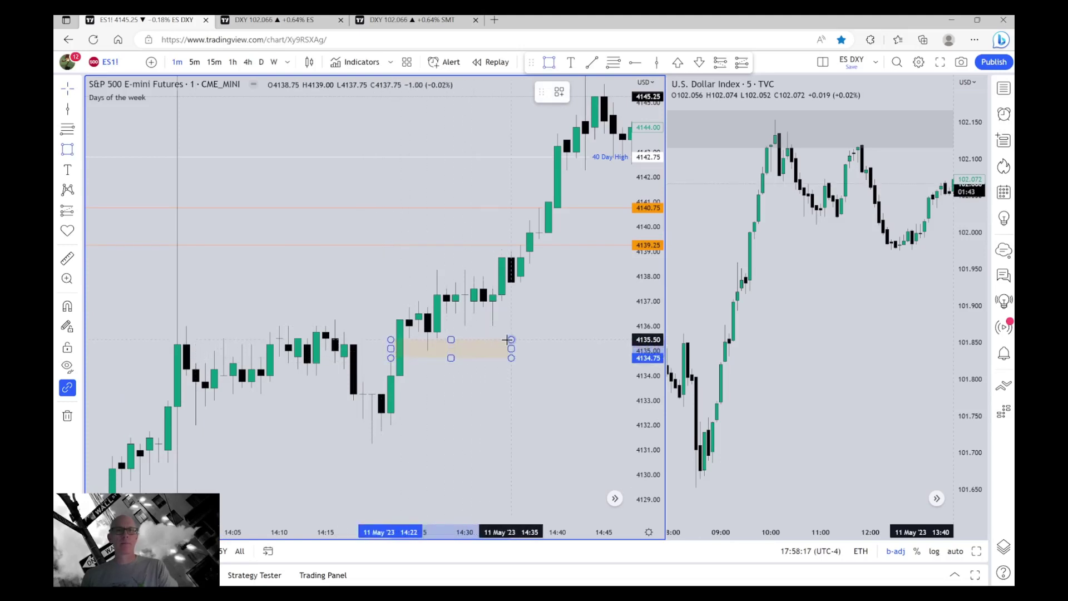
{"action": "left_click", "coordinate": [607, 95]}
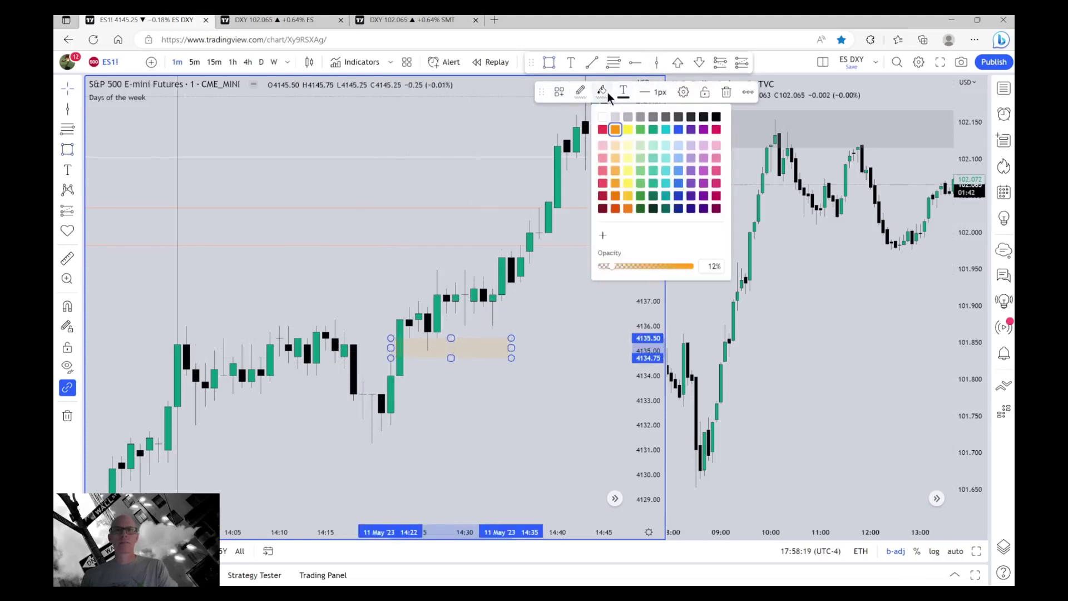
{"action": "left_click", "coordinate": [640, 130]}
{"action": "left_click", "coordinate": [383, 333]}
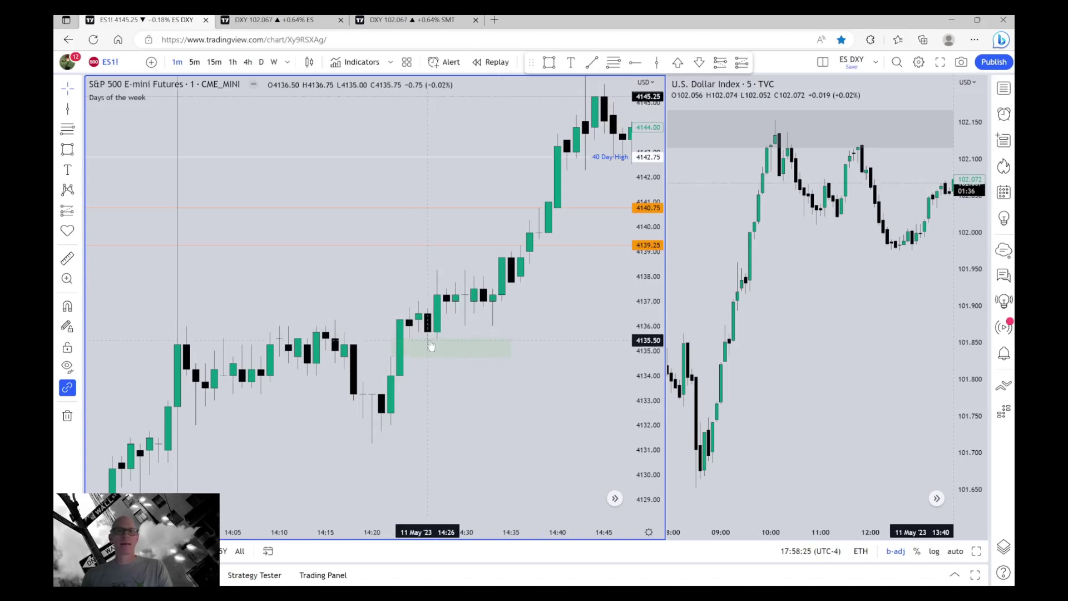
{"action": "left_click_drag", "start_coordinate": [430, 341], "coordinate": [548, 220]}
Step: Measure the 8.75-point rally from the green gap to the high, then clear it
{"action": "scroll", "coordinate": [550, 356], "scroll_direction": "down", "scroll_amount": 3}
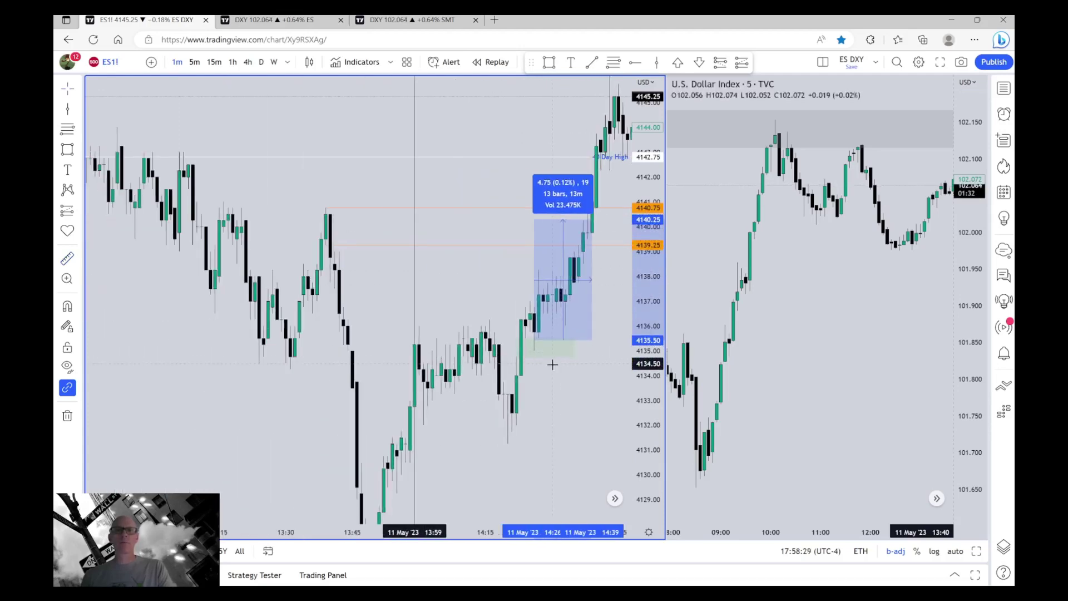
{"action": "left_click_drag", "start_coordinate": [577, 383], "coordinate": [541, 399]}
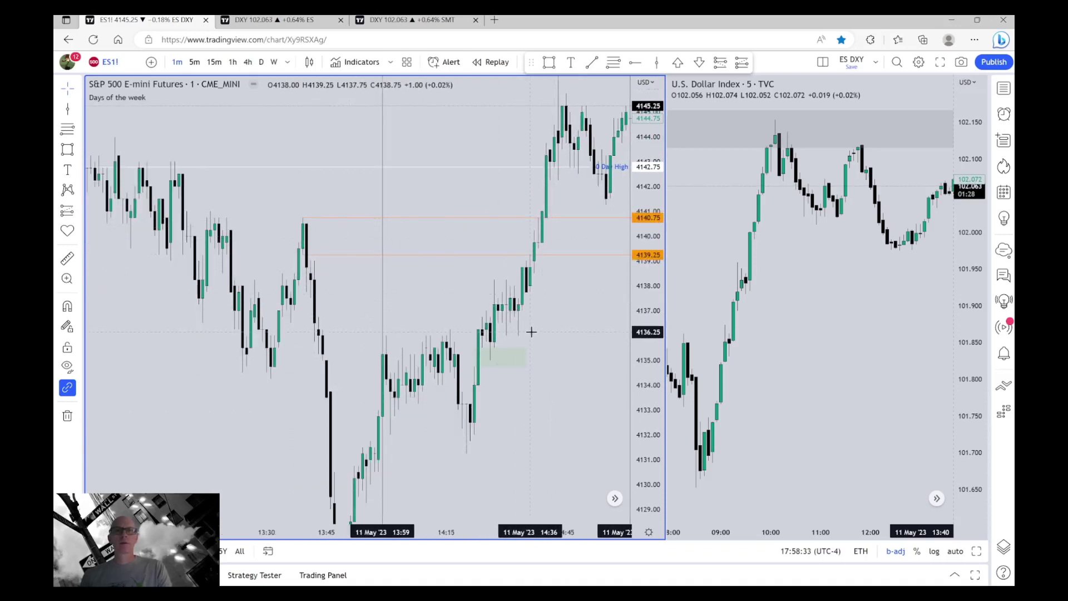
{"action": "left_click", "coordinate": [506, 350], "text": "shift"}
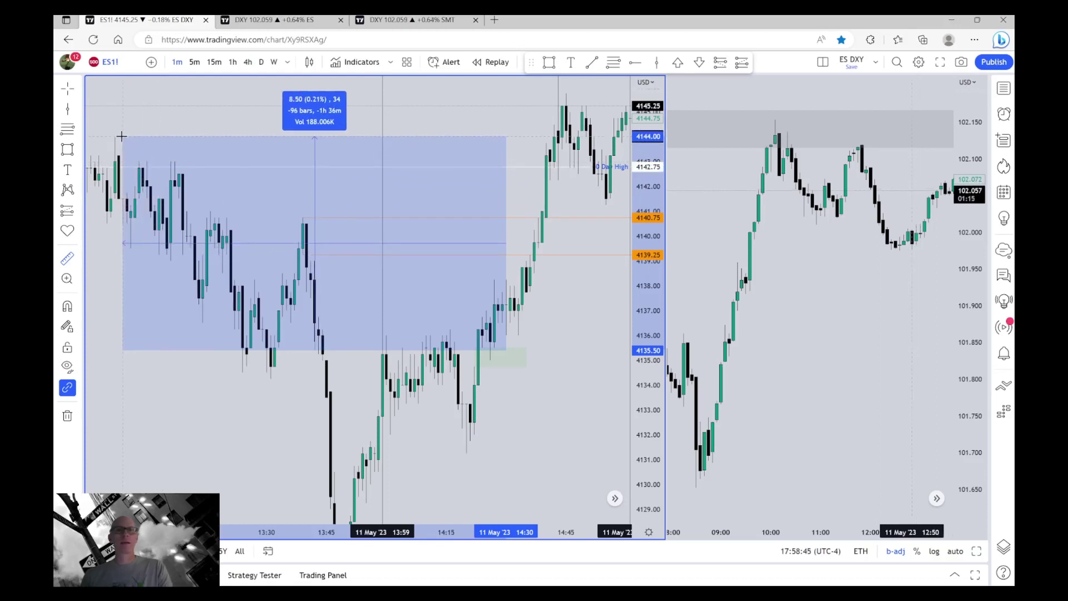
{"action": "left_click", "coordinate": [561, 131]}
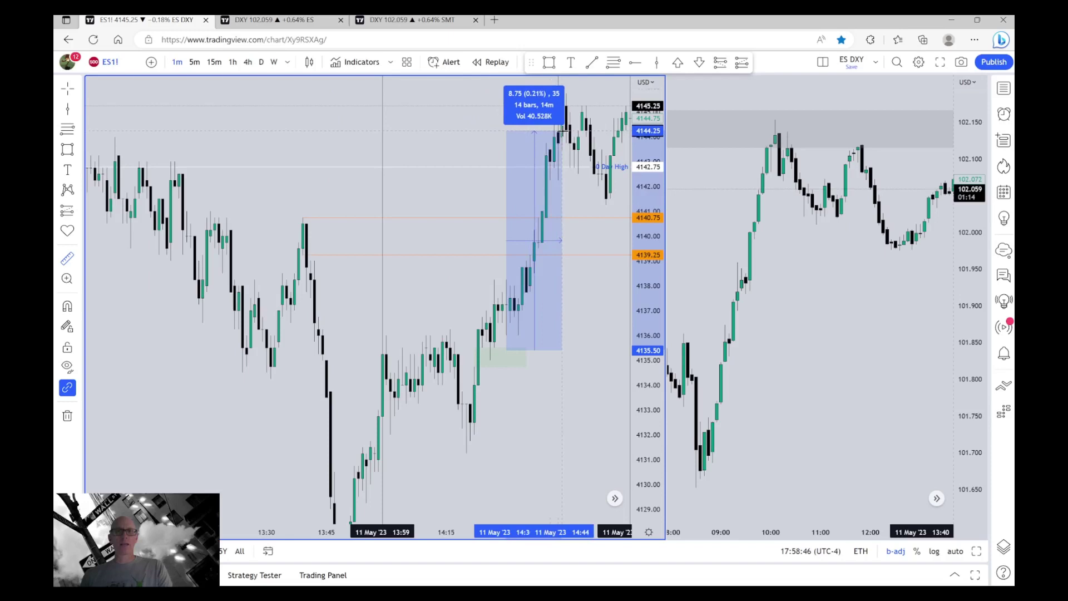
{"action": "left_click_drag", "start_coordinate": [576, 184], "coordinate": [503, 241]}
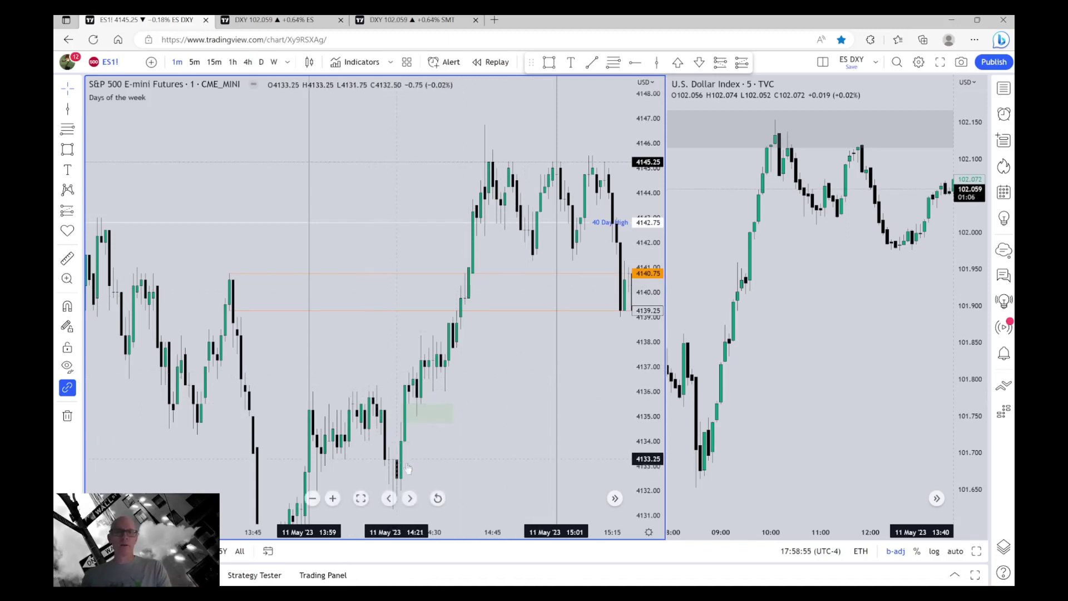
Step: Pan ES lower, dismiss the vertical line selection, and frame the 13:45 low near 4126
{"action": "left_click_drag", "start_coordinate": [474, 449], "coordinate": [479, 333]}
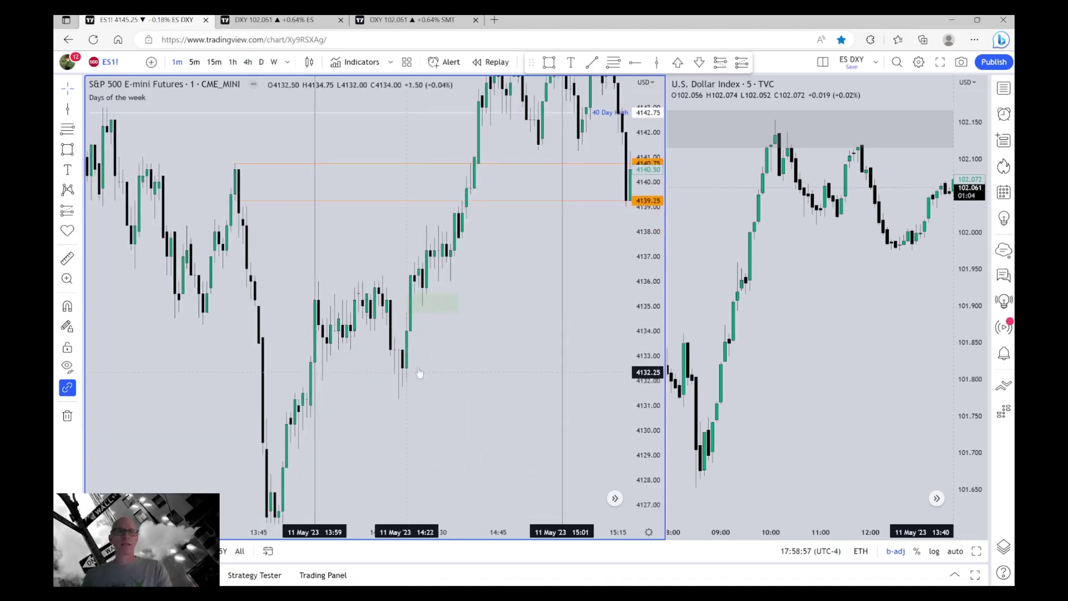
{"action": "left_click", "coordinate": [314, 457]}
{"action": "key", "text": "Delete"}
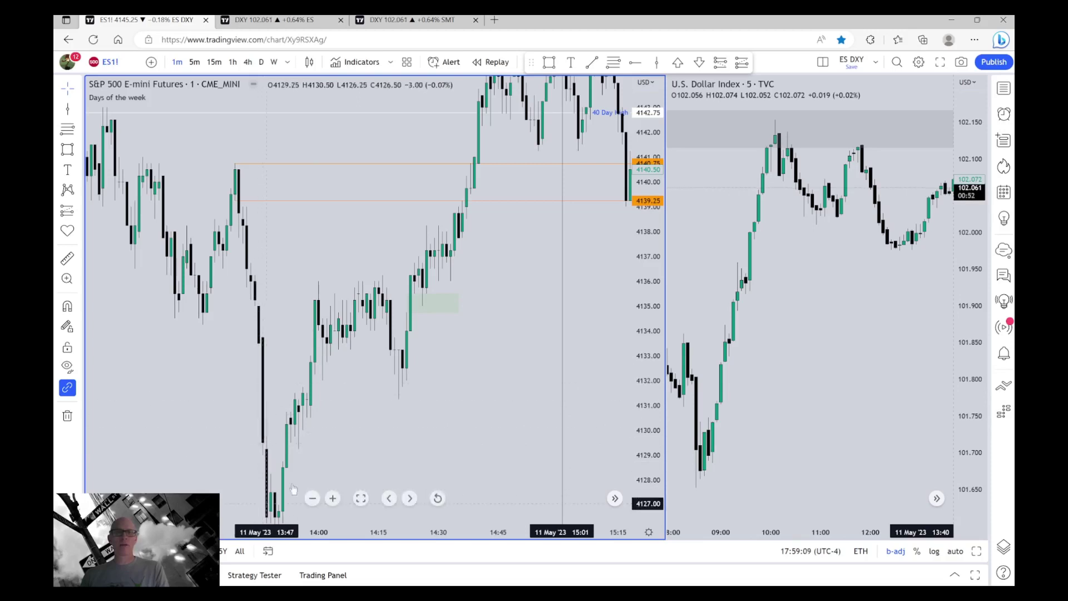
{"action": "left_click_drag", "start_coordinate": [275, 503], "coordinate": [326, 408]}
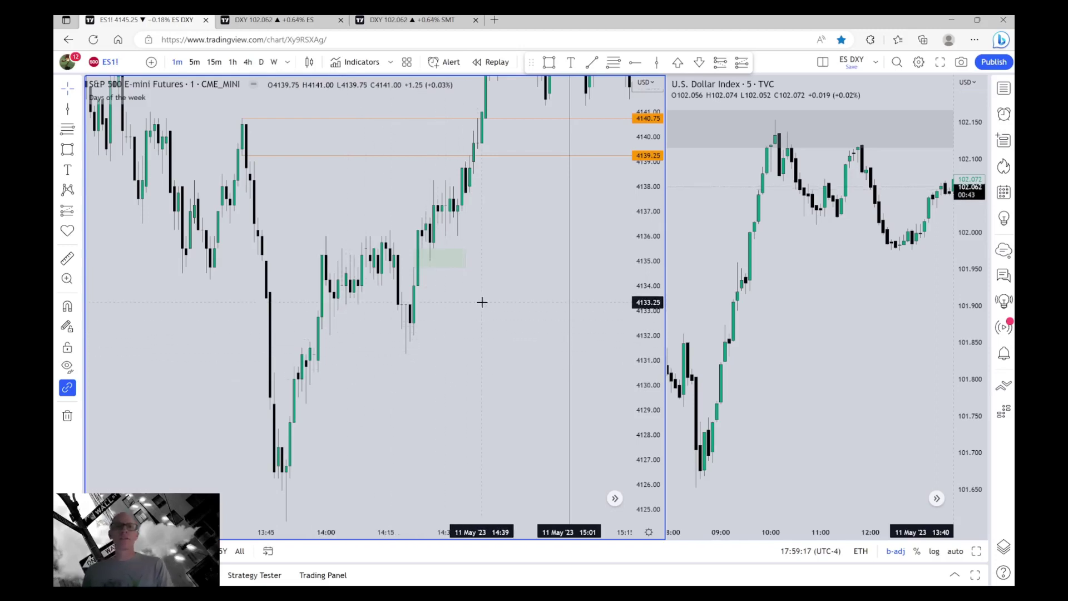
{"action": "left_click_drag", "start_coordinate": [478, 300], "coordinate": [454, 417]}
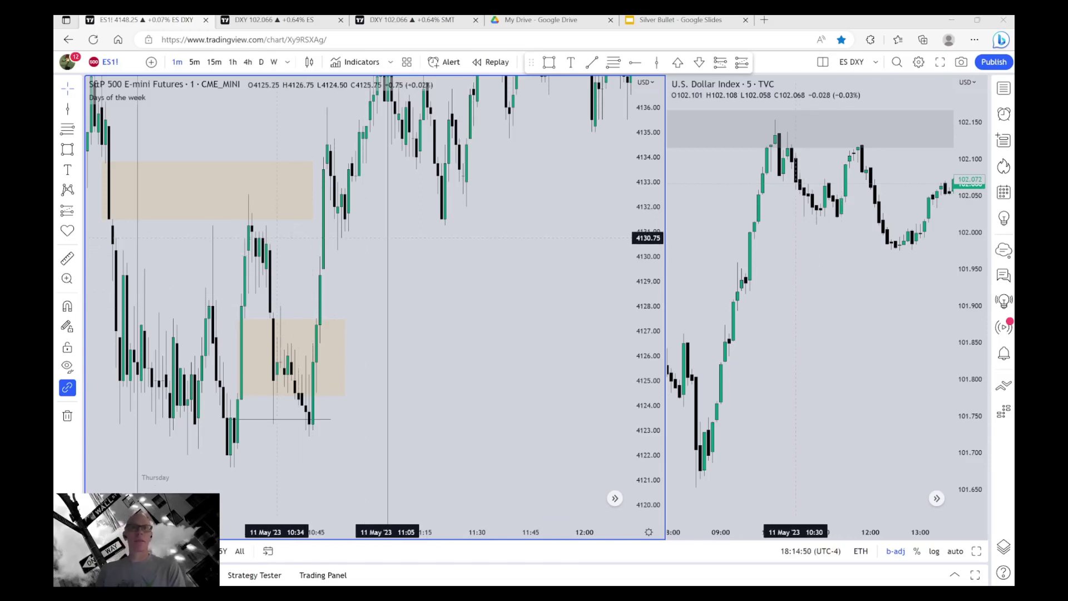
Step: Select the upper tan gap box, then measure the 5.25-point drop from 4130.75 to 4125.50
{"action": "left_click", "coordinate": [253, 220]}
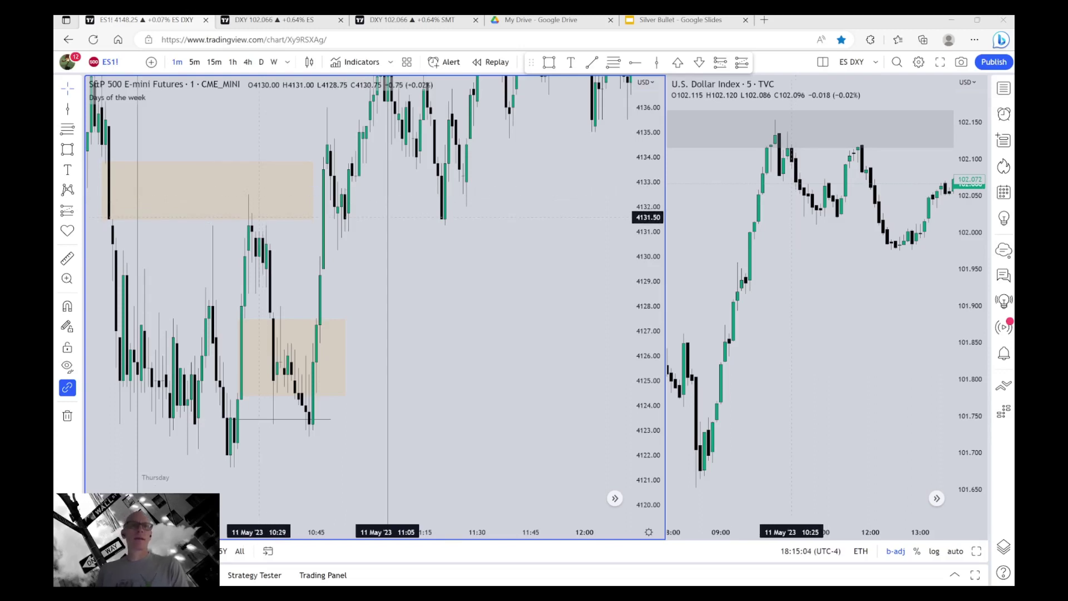
{"action": "left_click", "coordinate": [259, 192]}
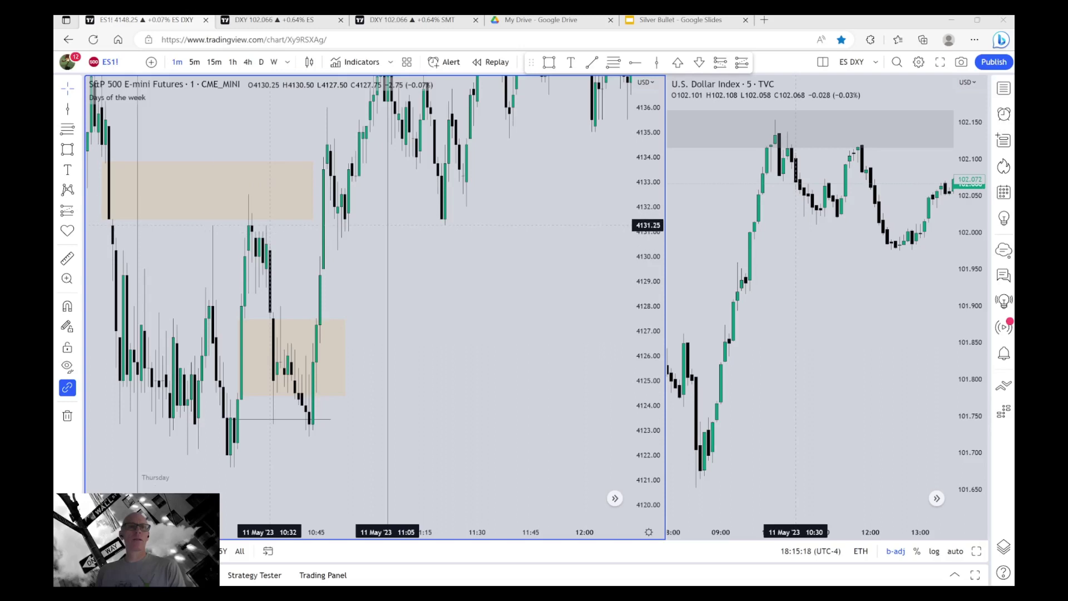
{"action": "left_click", "coordinate": [270, 218]}
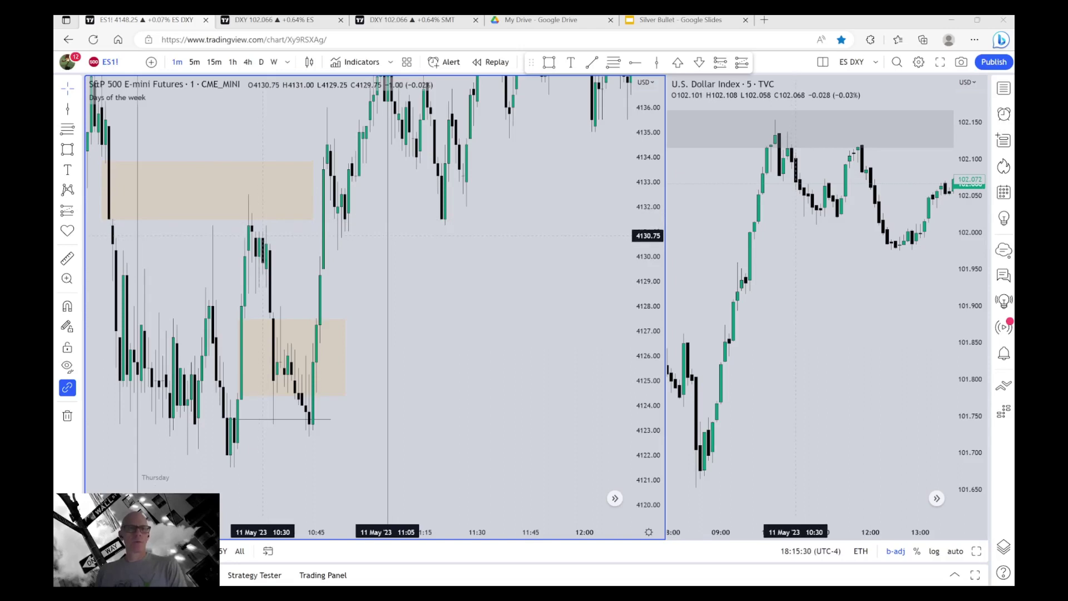
{"action": "left_click", "coordinate": [266, 234], "text": "shift"}
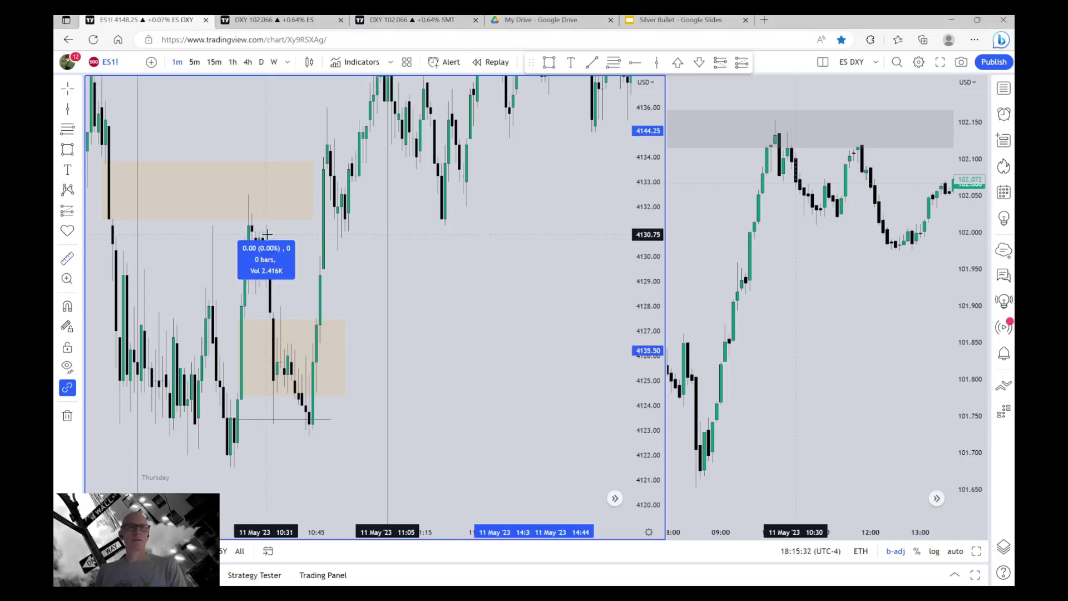
Step: Finish the −5.25-point measurement at 4125.50, then clear it and pan ES to the afternoon bars
{"action": "left_click", "coordinate": [314, 366]}
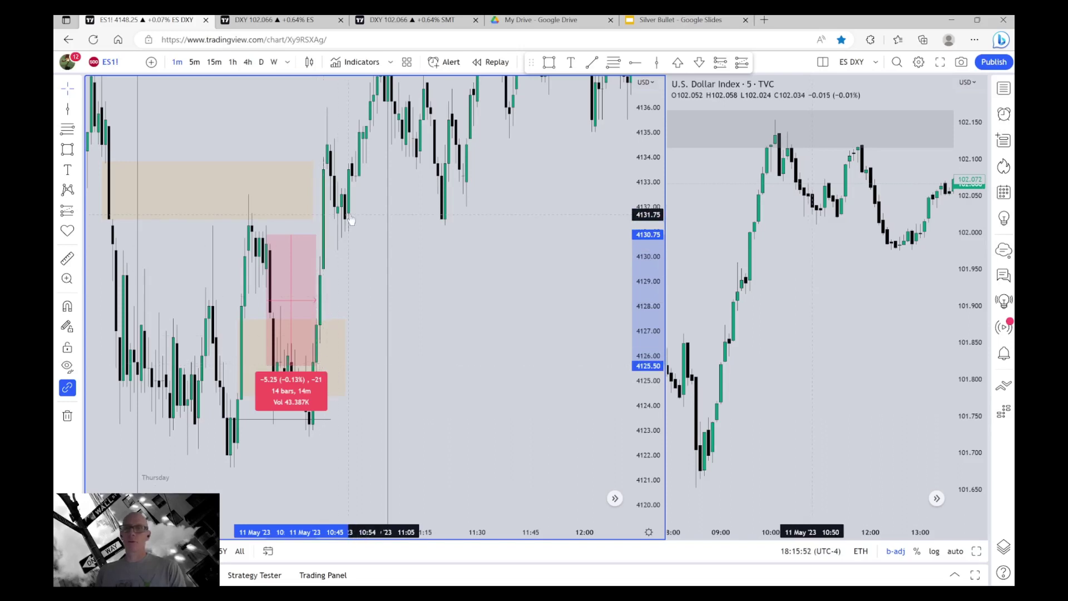
{"action": "left_click_drag", "start_coordinate": [425, 339], "coordinate": [508, 361]}
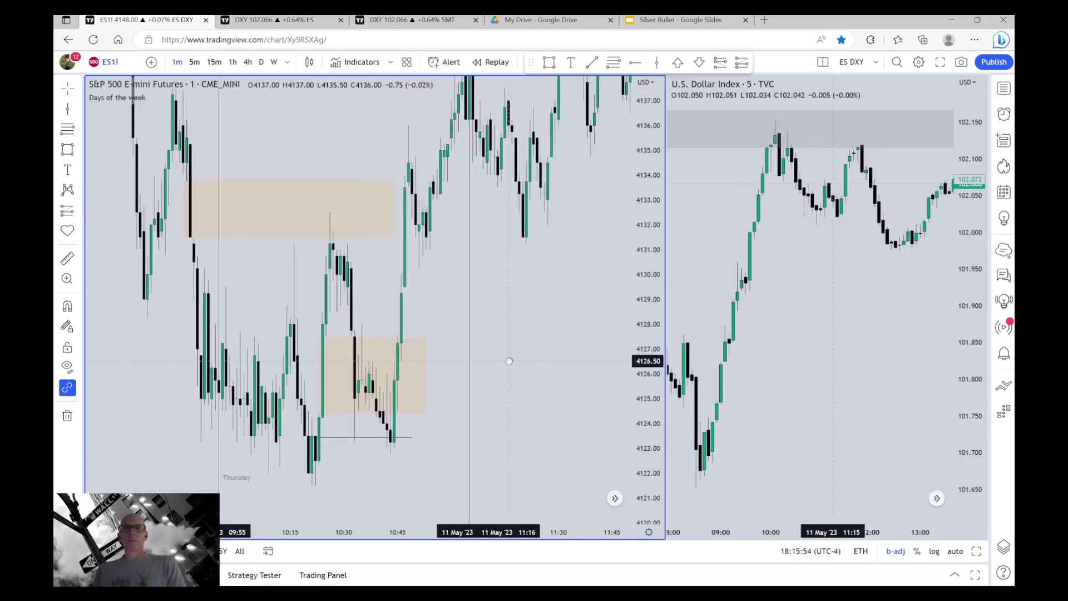